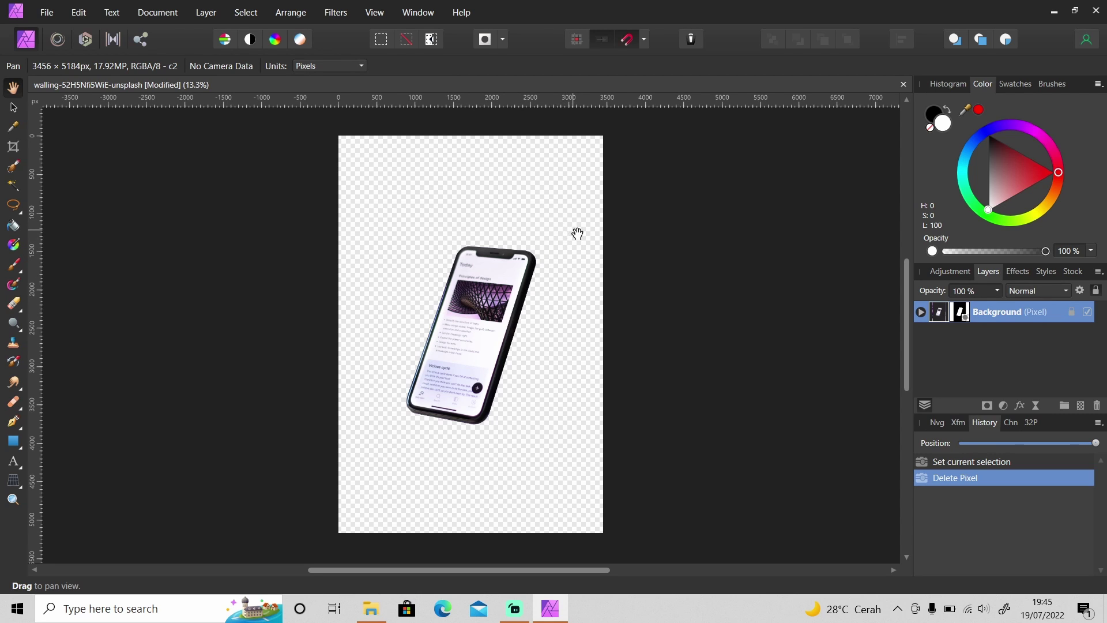
Add a new empty pixel layer above the cut-out phone
click(1082, 406)
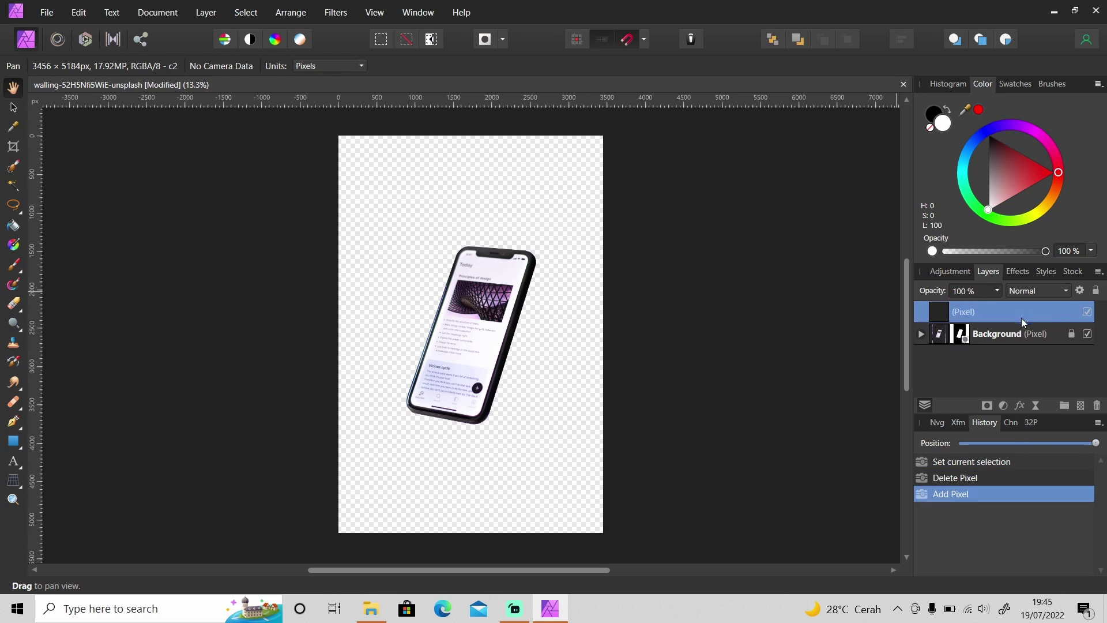
Move the new pixel layer beneath the phone and flood-fill it
drag(1023, 318, 961, 356)
key(g)
drag(1030, 154, 947, 158)
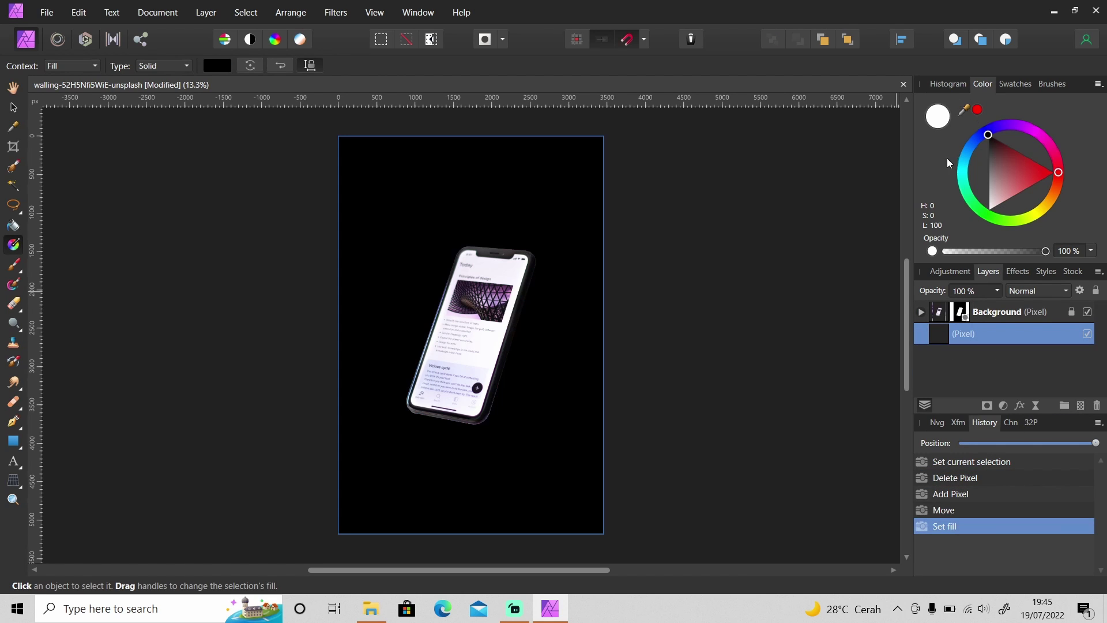
Add a reversed magenta-to-white elliptical Gradient Overlay effect, stretched wider horizontally
click(1020, 405)
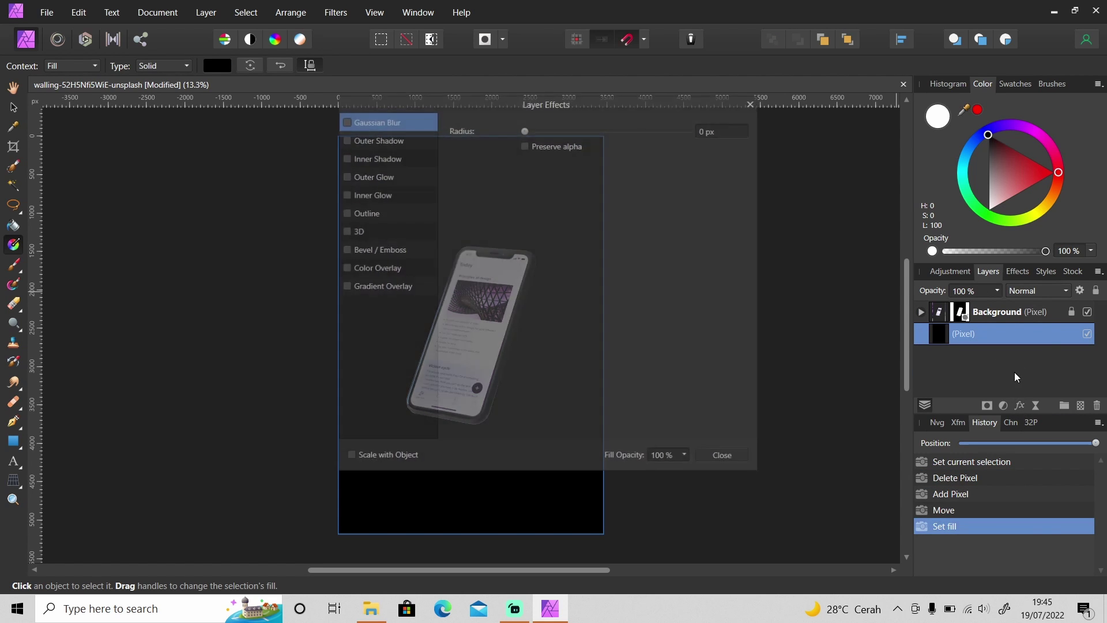
mouse_move(548, 104)
mouse_down()
mouse_move(629, 120)
mouse_move(849, 98)
mouse_up()
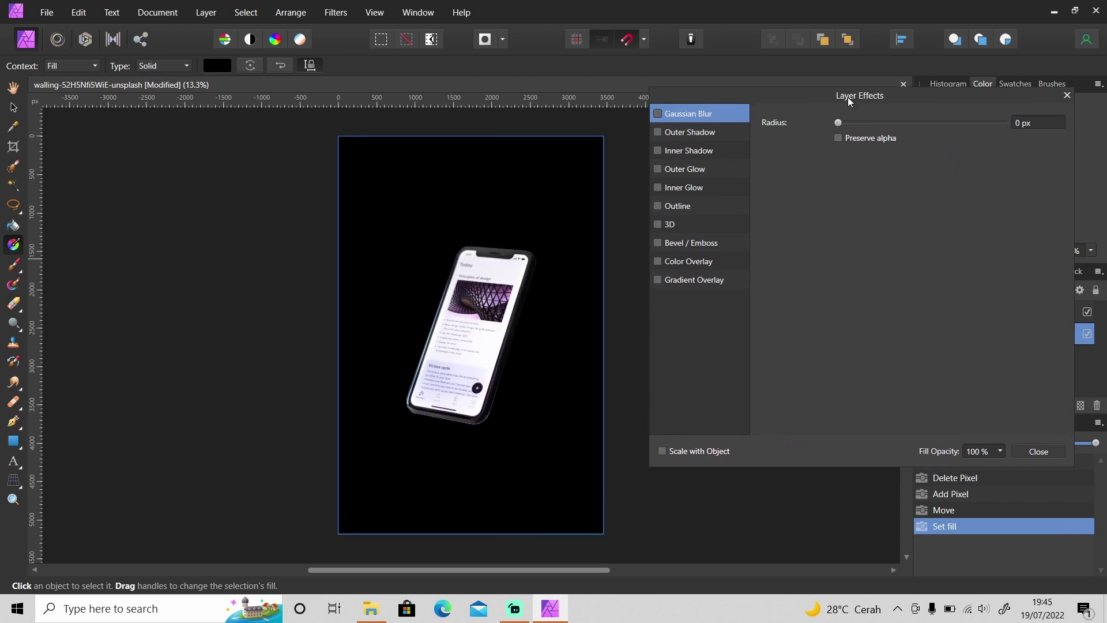
click(658, 280)
click(902, 160)
click(890, 187)
click(855, 191)
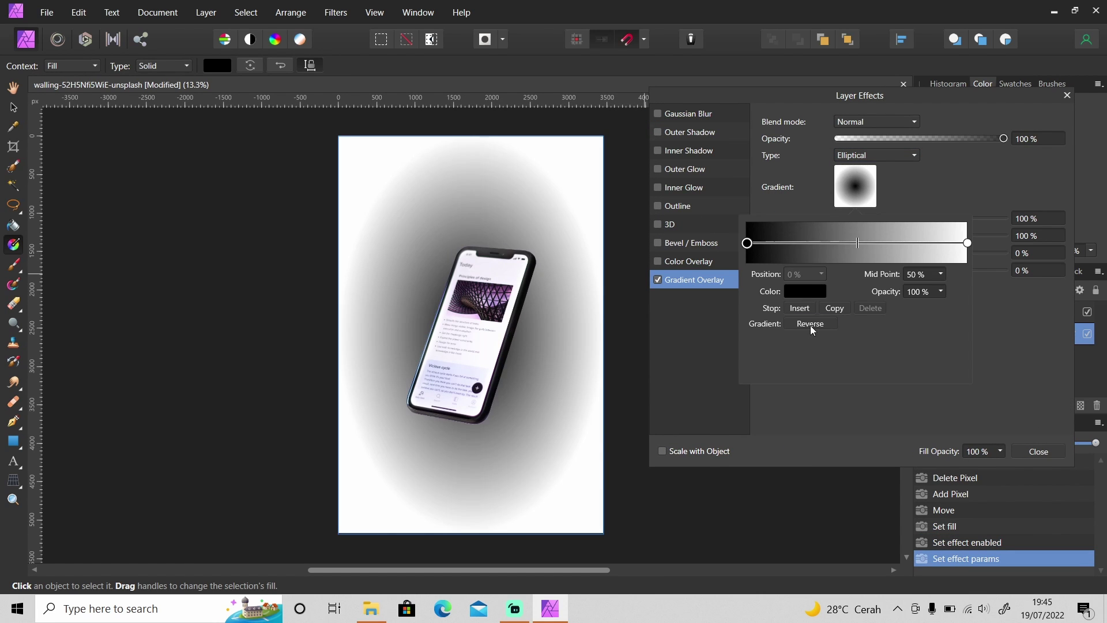
click(811, 324)
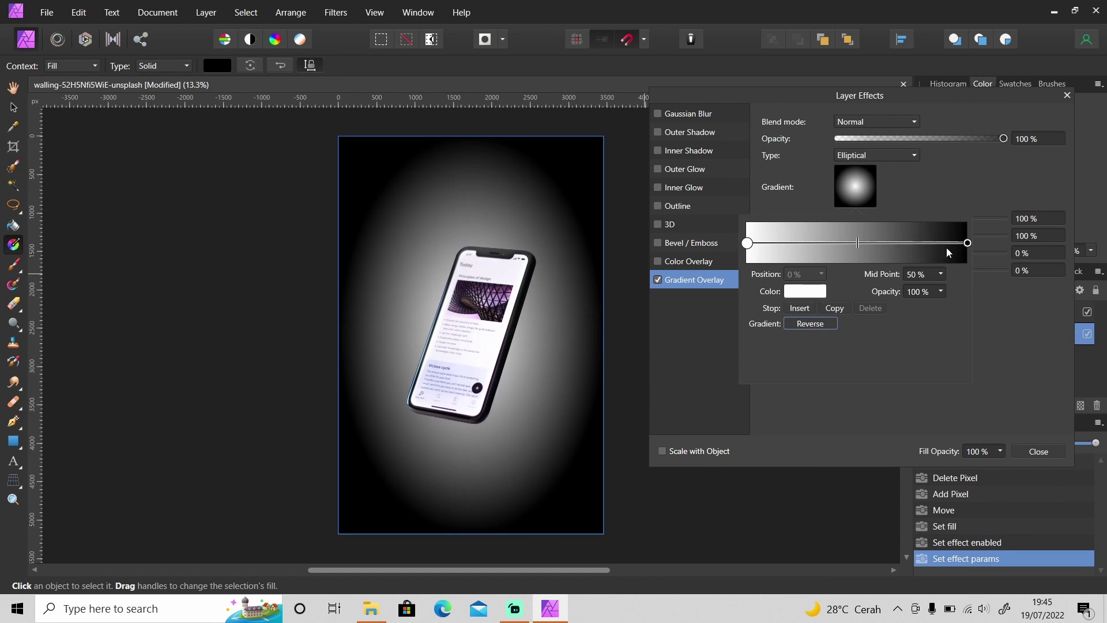
click(816, 289)
mouse_move(852, 381)
mouse_down()
mouse_move(837, 355)
mouse_move(838, 384)
mouse_up()
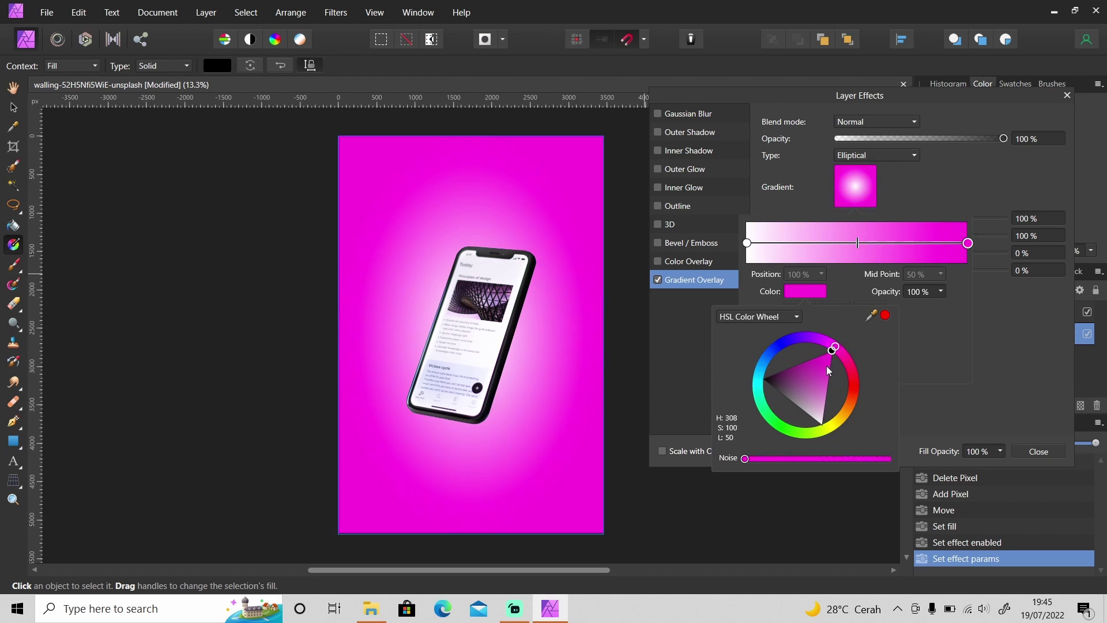
mouse_move(879, 219)
mouse_down()
mouse_move(920, 220)
mouse_move(878, 239)
mouse_up()
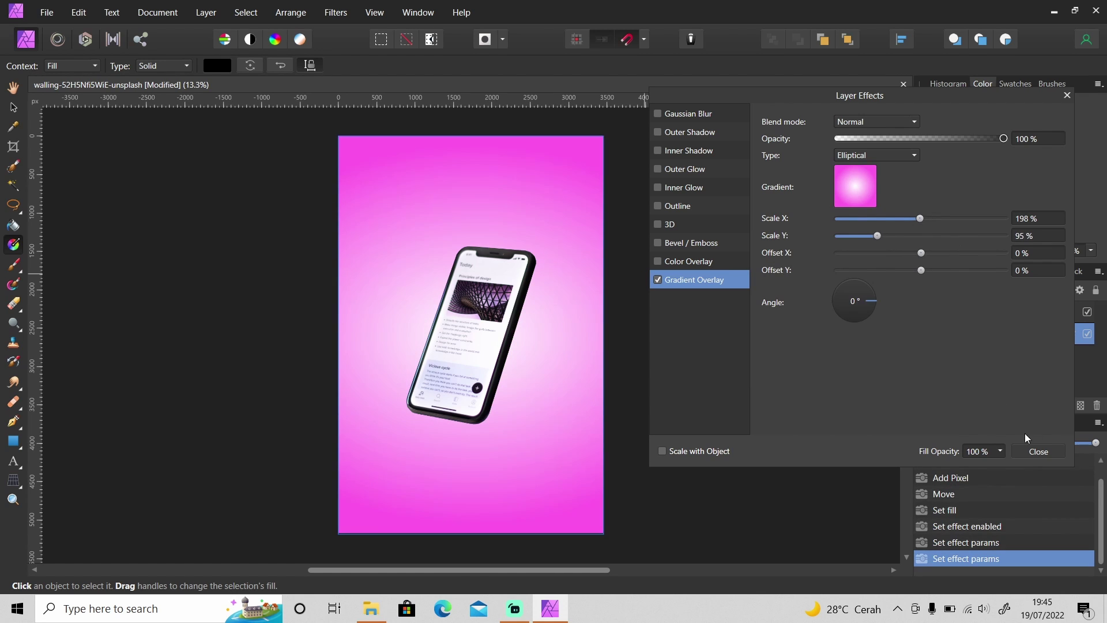
click(1038, 451)
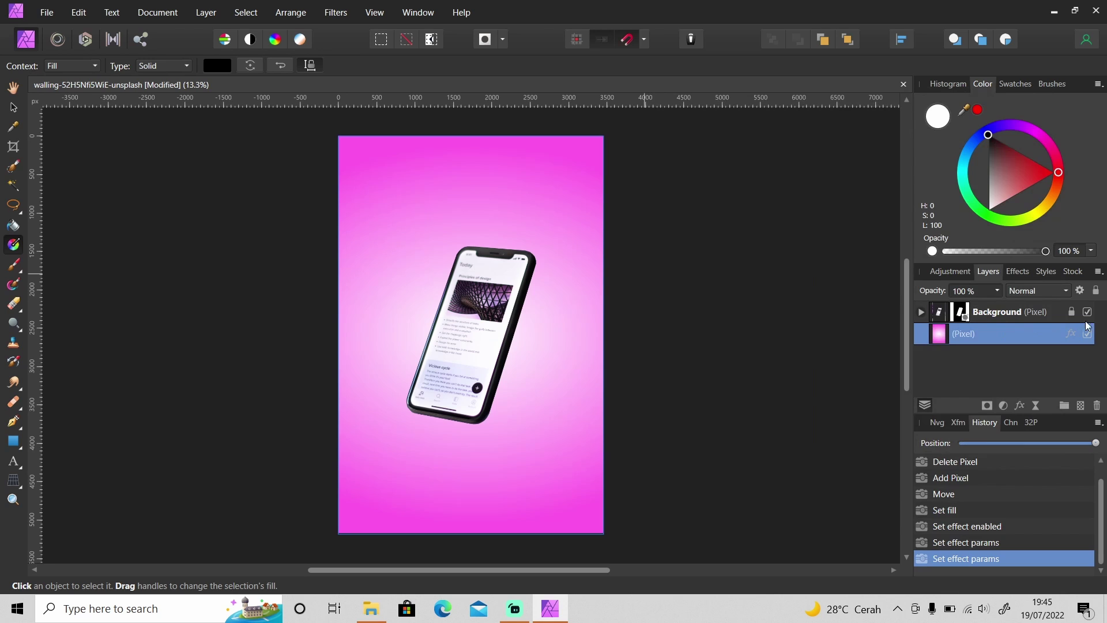
Unlock the phone layer, release its mask and merge it back down
click(1070, 313)
click(922, 312)
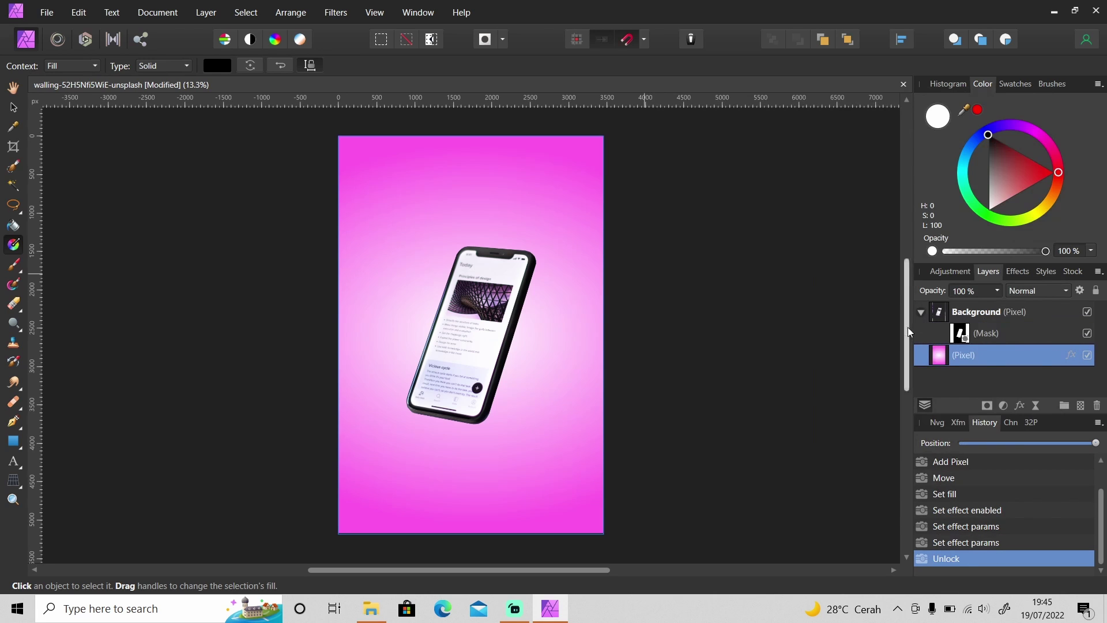
right_click(959, 341)
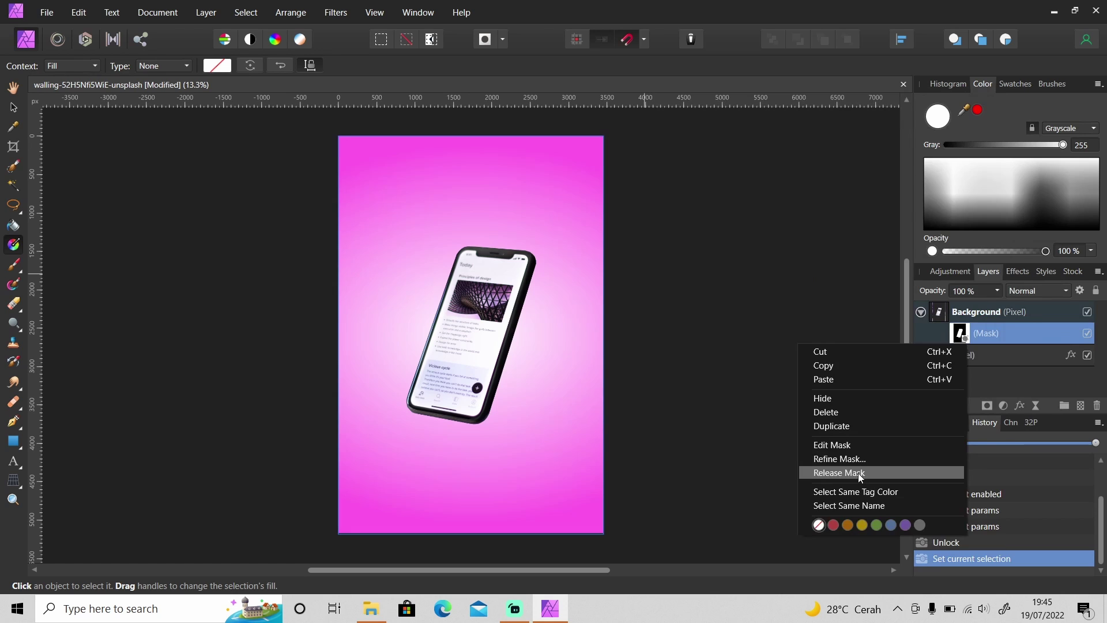
click(858, 473)
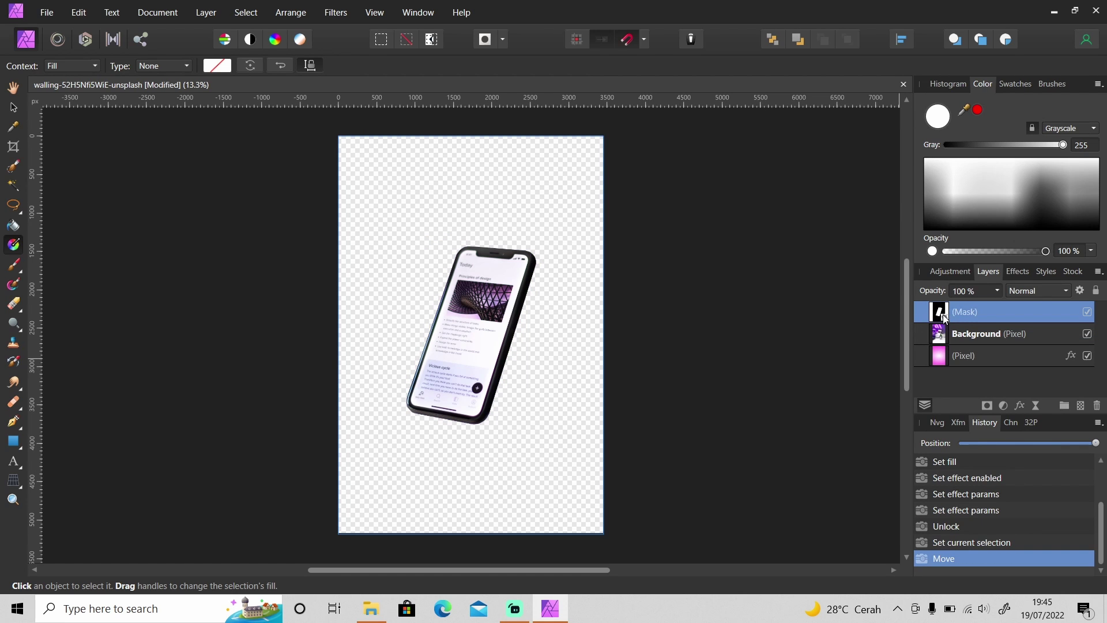
right_click(941, 315)
click(888, 168)
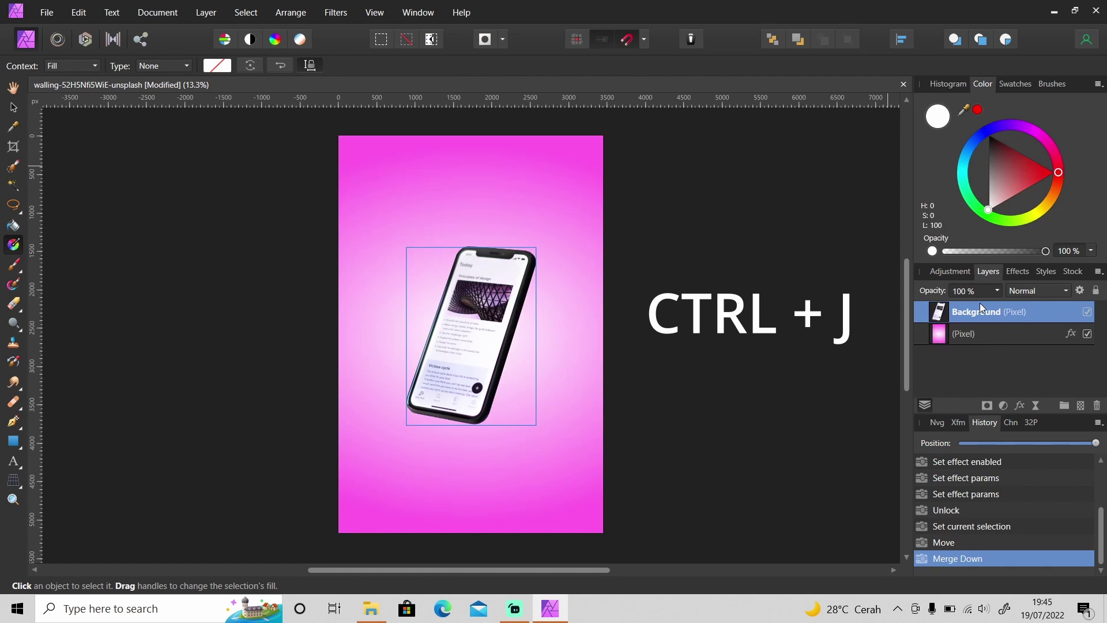
Duplicate the phone layer and name the copies Product and Reflection
key(ctrl+j)
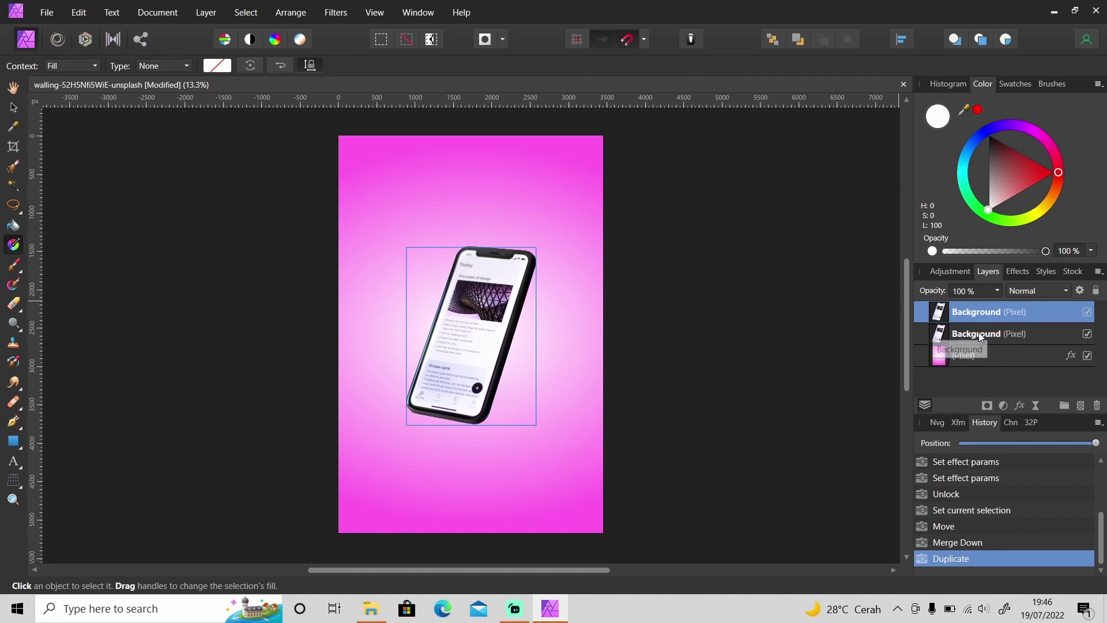
double_click(981, 334)
text(Product)
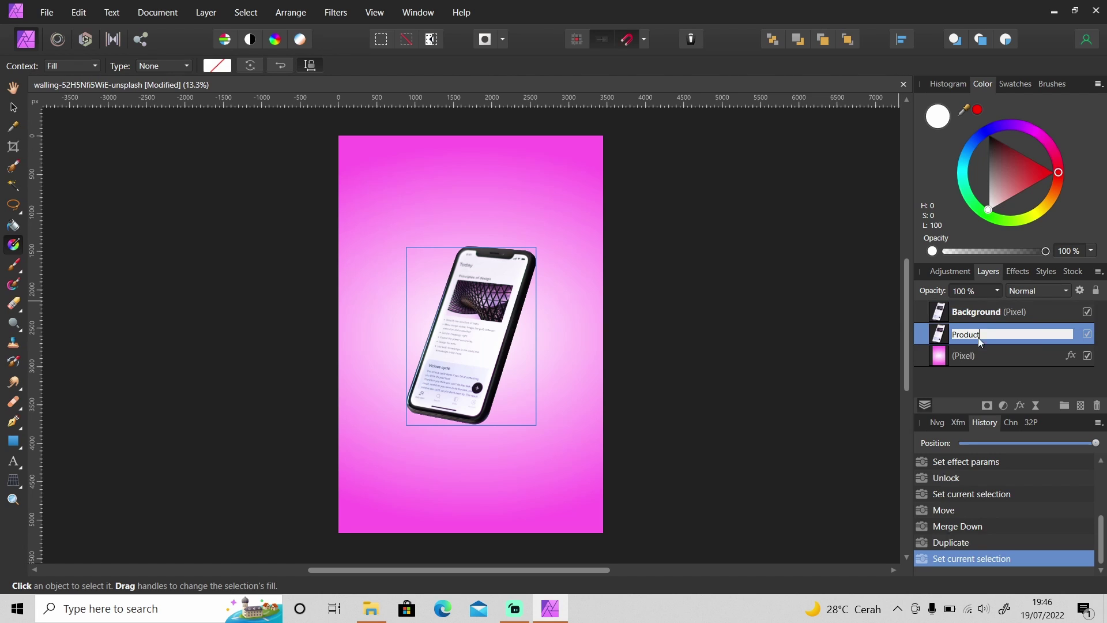
key(Return)
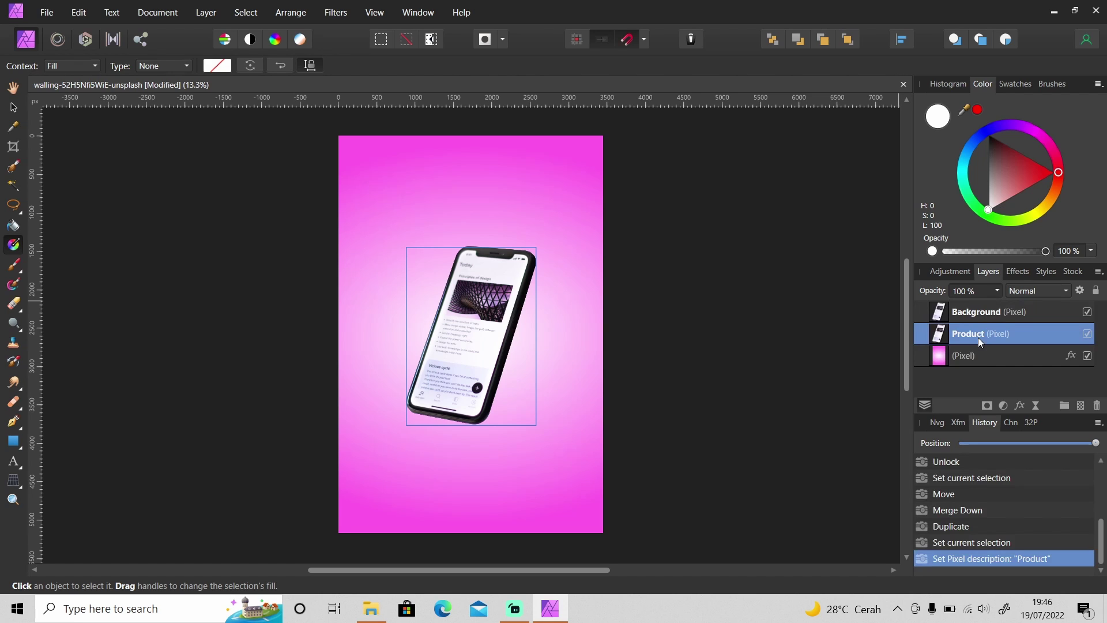
double_click(986, 312)
text(Ref)
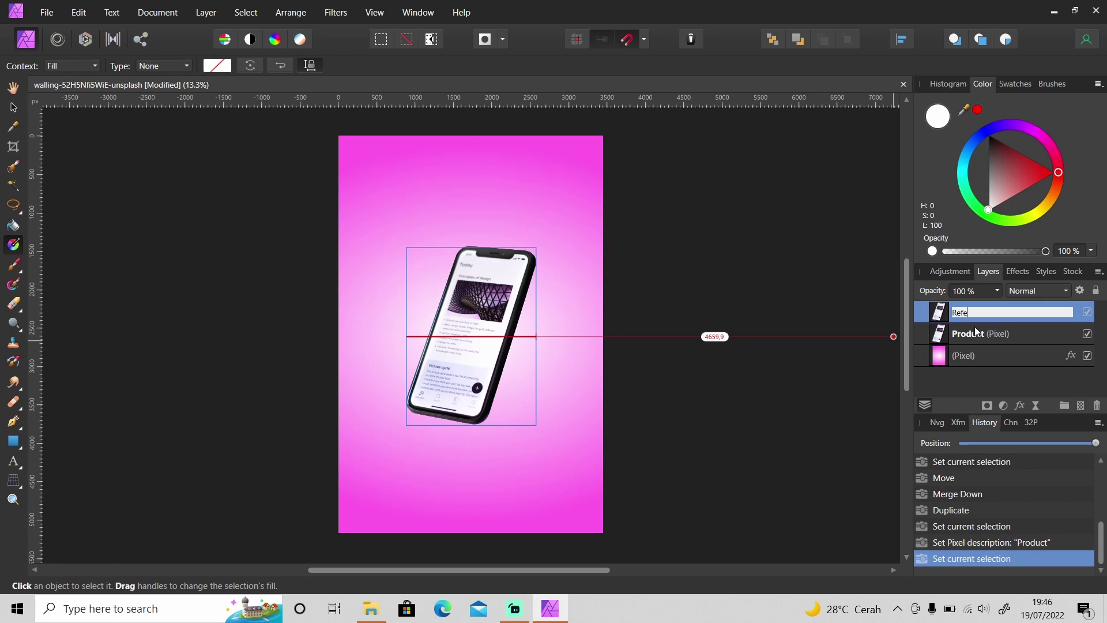
text(ectiom)
key(BackSpace)
text(n)
key(Return)
click(995, 324)
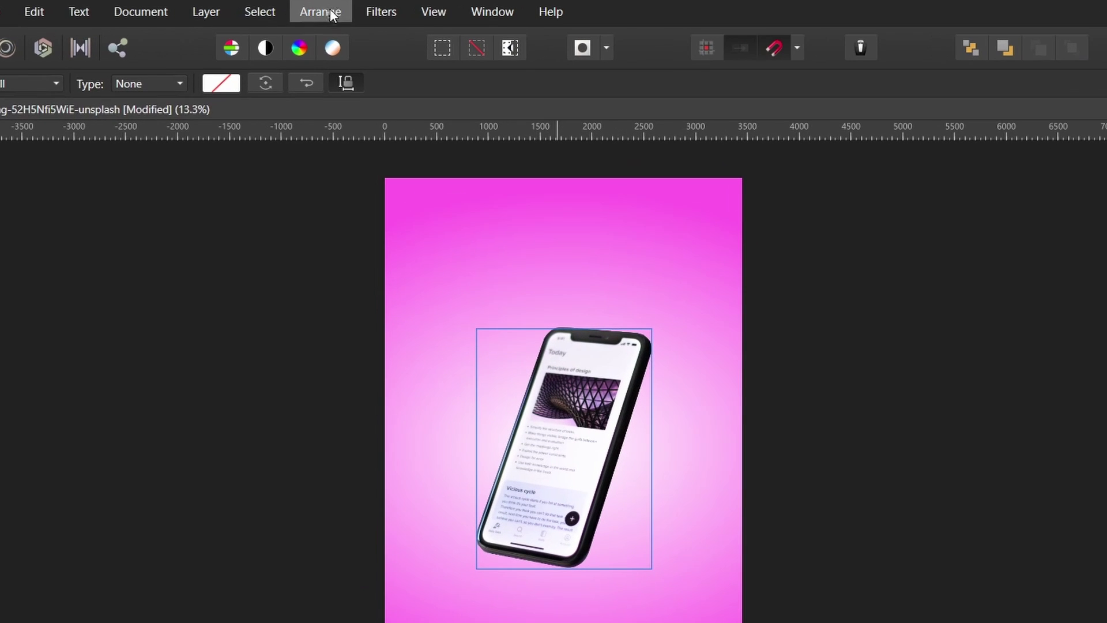
click(321, 12)
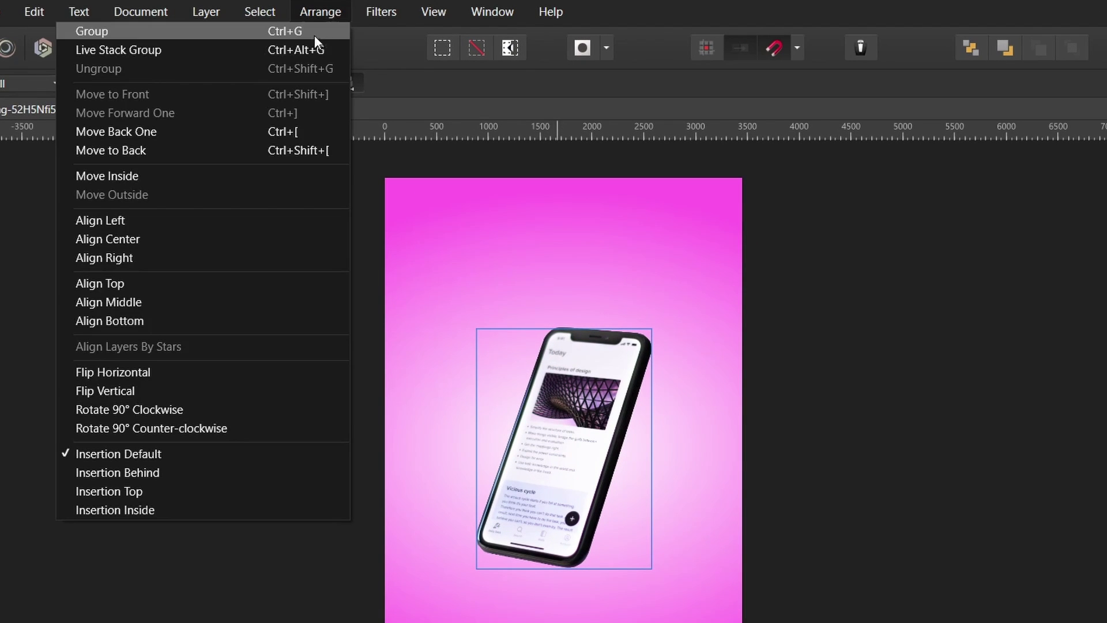
Flip Reflection vertically, raise Product, set Reflection right beneath it, and mask it
click(222, 391)
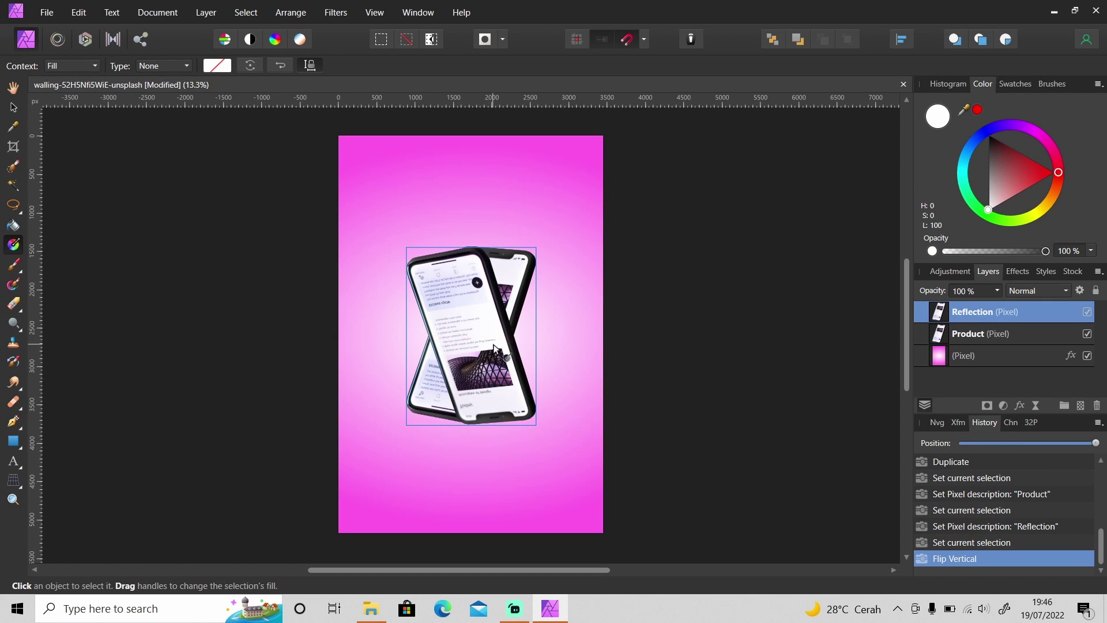
key(v)
drag(490, 334, 490, 398)
click(472, 284)
drag(472, 284, 473, 193)
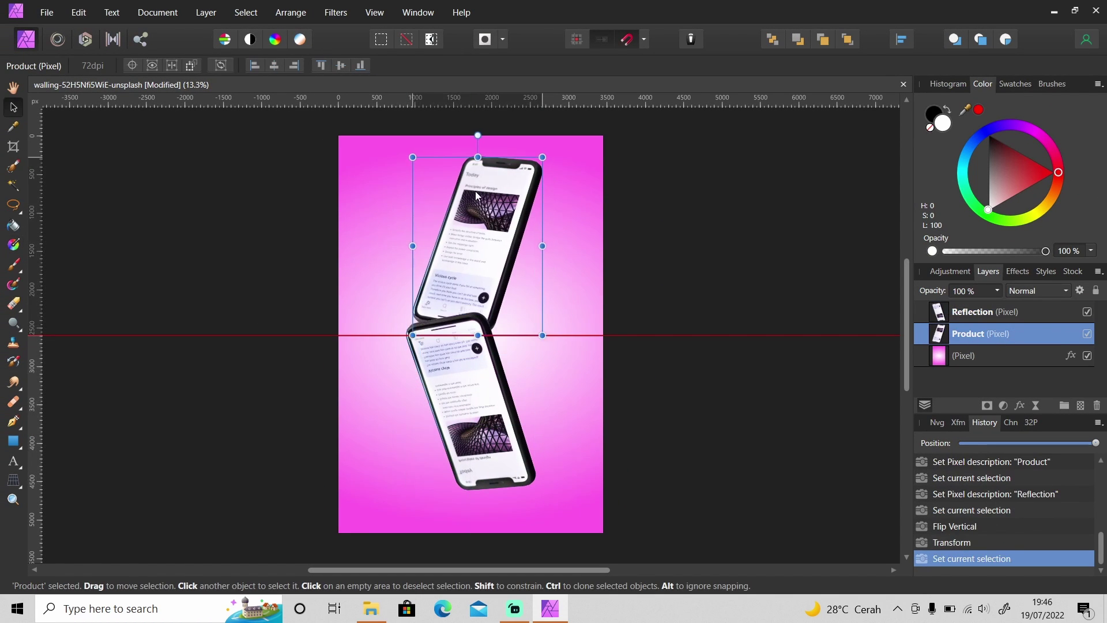
drag(471, 403, 471, 425)
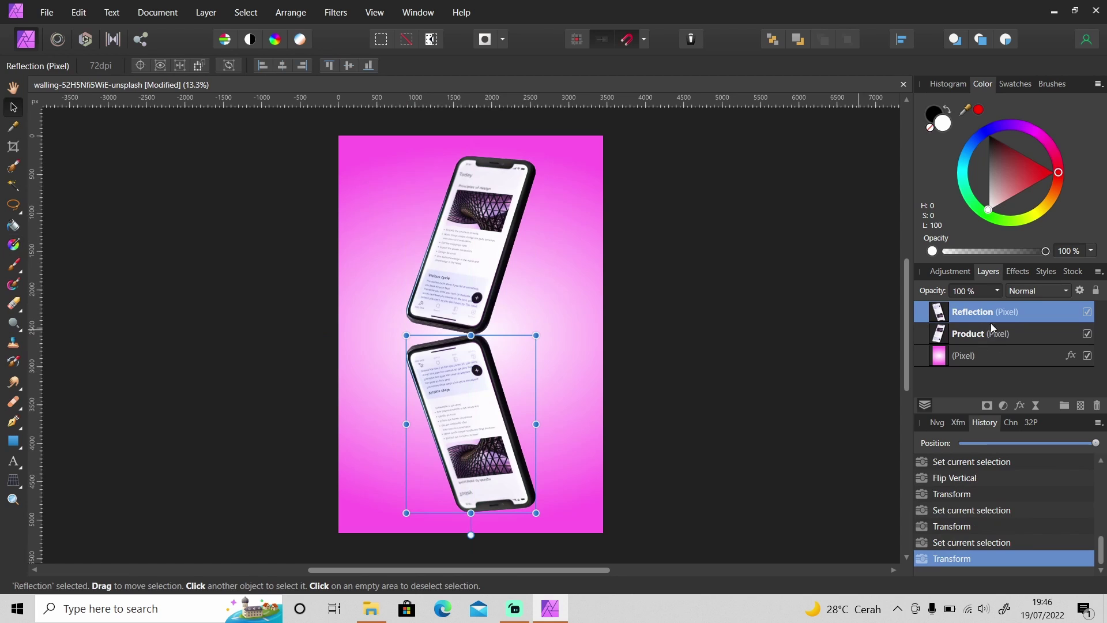
click(988, 406)
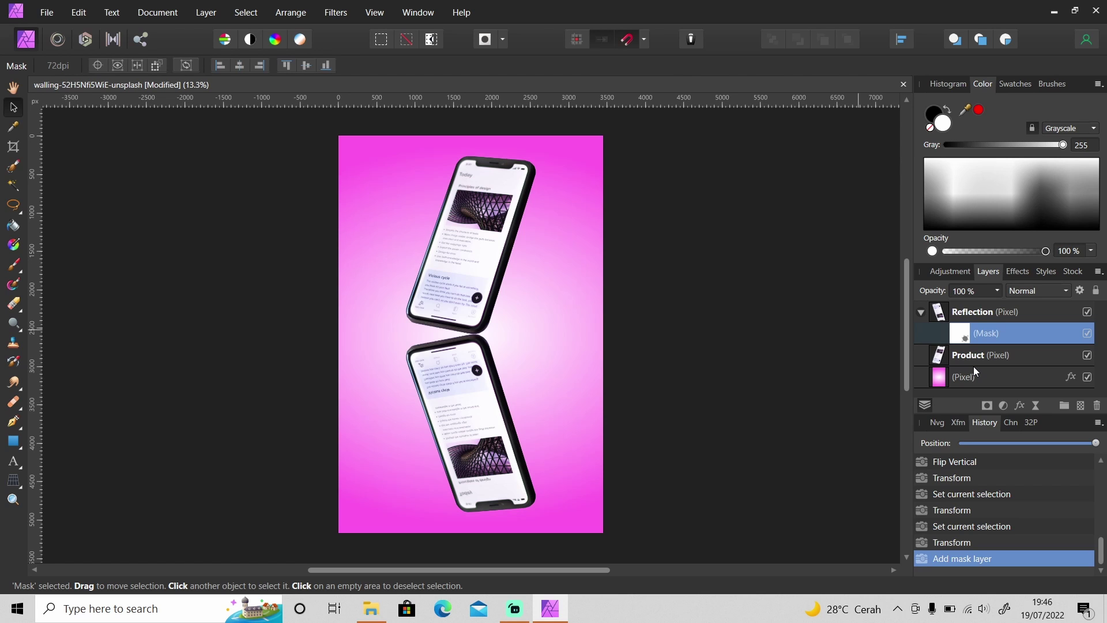
Try a black brush stroke on the Reflection mask, then undo it
key(b)
key(x)
mouse_move(454, 464)
mouse_down()
mouse_move(476, 499)
mouse_move(513, 504)
mouse_up()
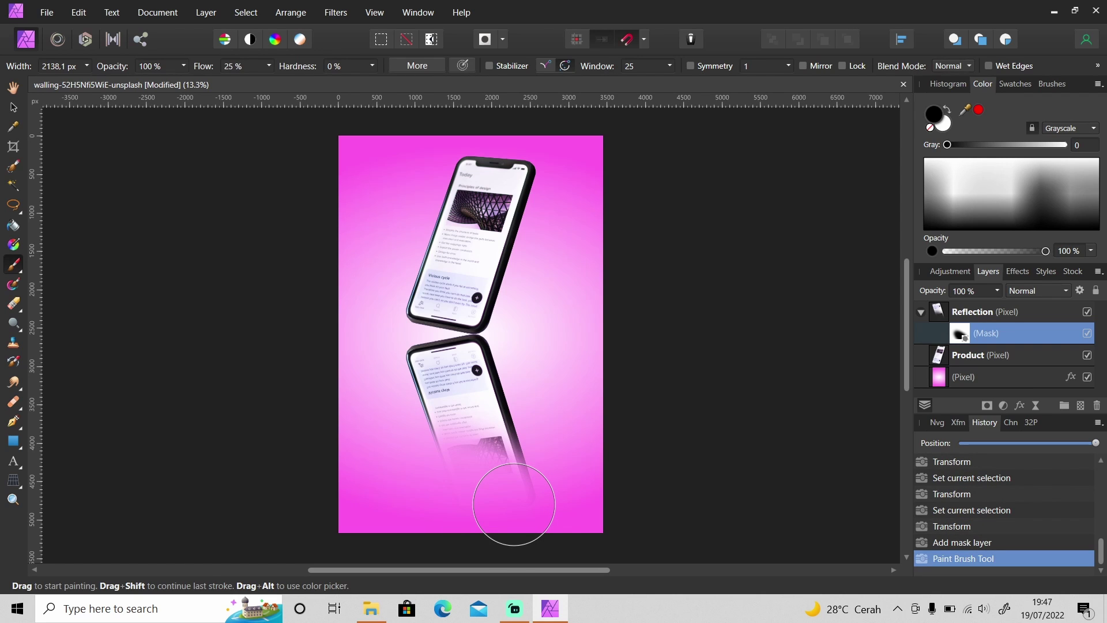
key(ctrl+z)
Draw a linear gradient on the Reflection mask fading downward from the phone's base
key(g)
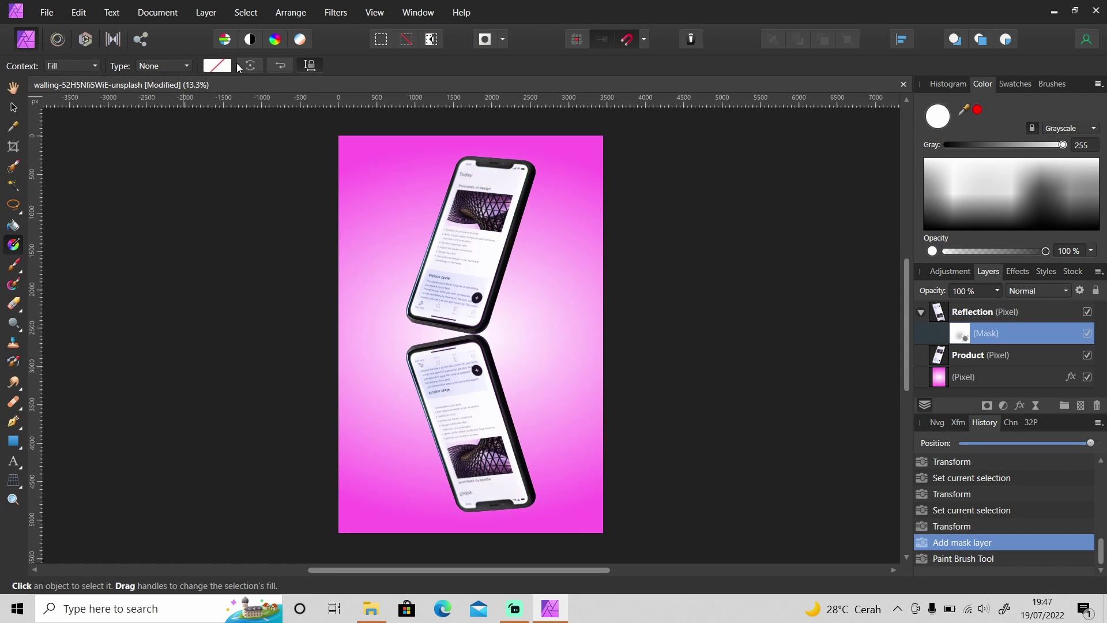
click(227, 68)
click(208, 91)
drag(471, 336, 471, 341)
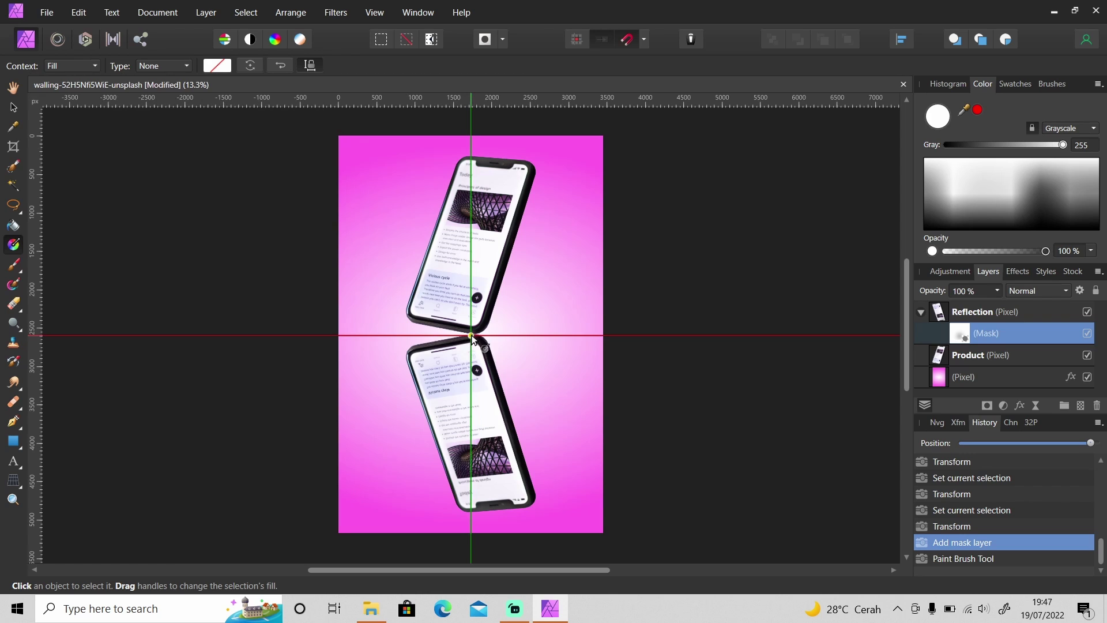
mouse_move(472, 339)
mouse_down()
mouse_move(517, 438)
mouse_move(438, 437)
mouse_up()
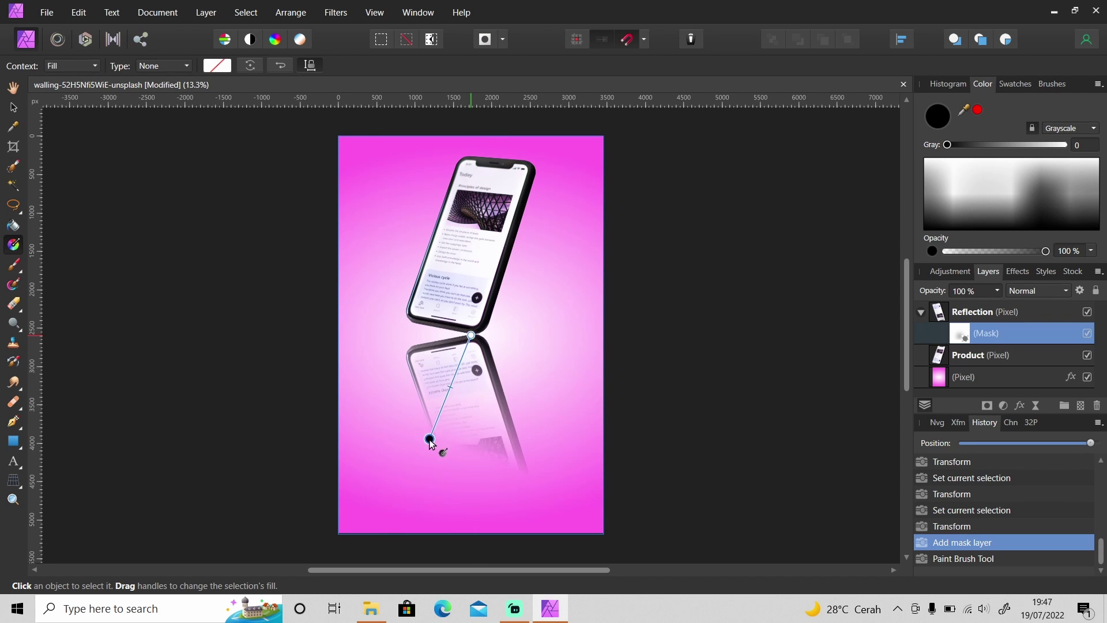
drag(438, 436, 433, 434)
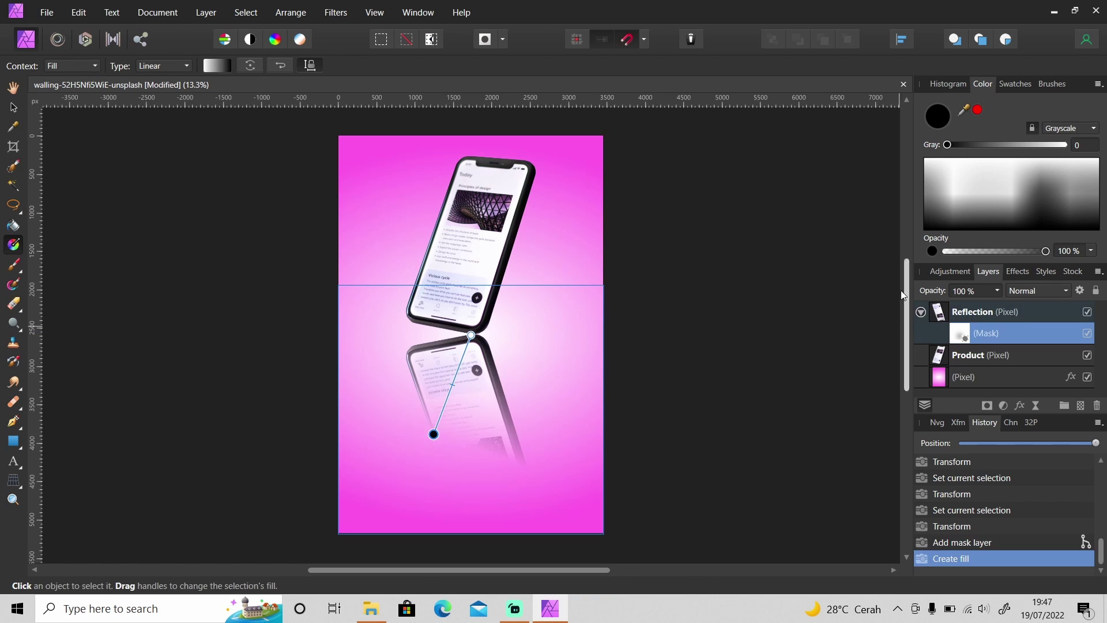
Set the Reflection layer opacity to 50% and deselect everything
click(997, 290)
drag(1001, 305, 951, 306)
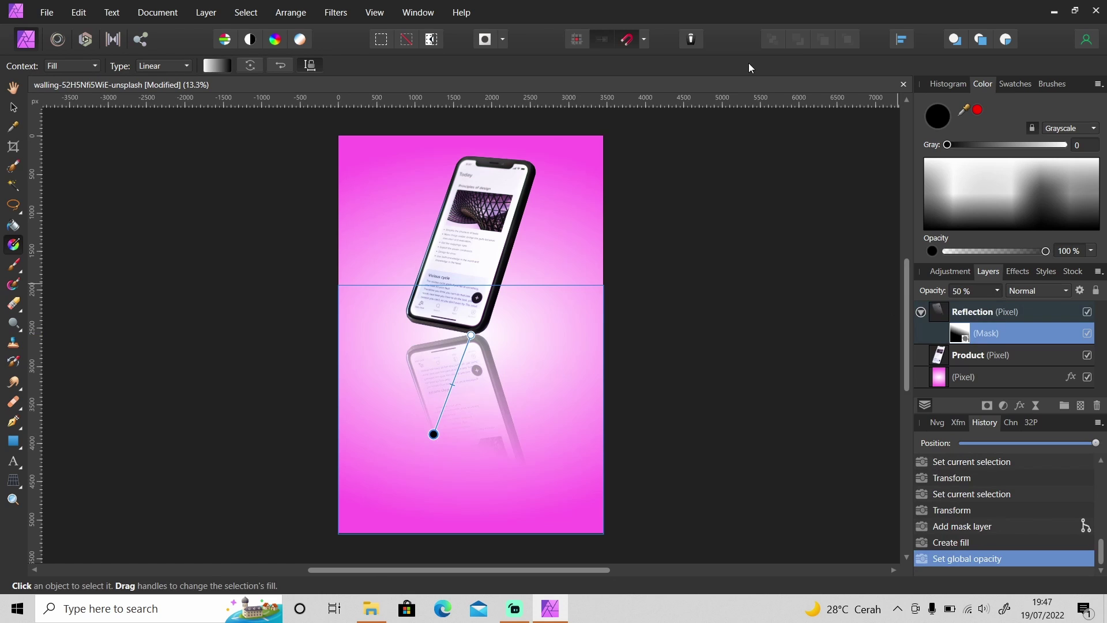
click(22, 110)
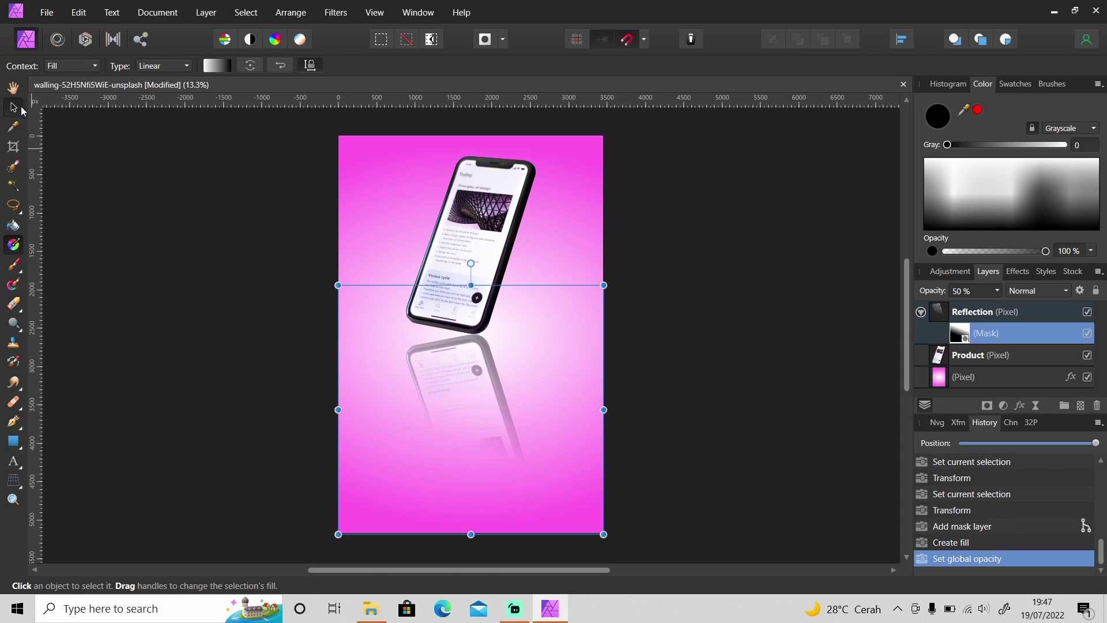
click(272, 340)
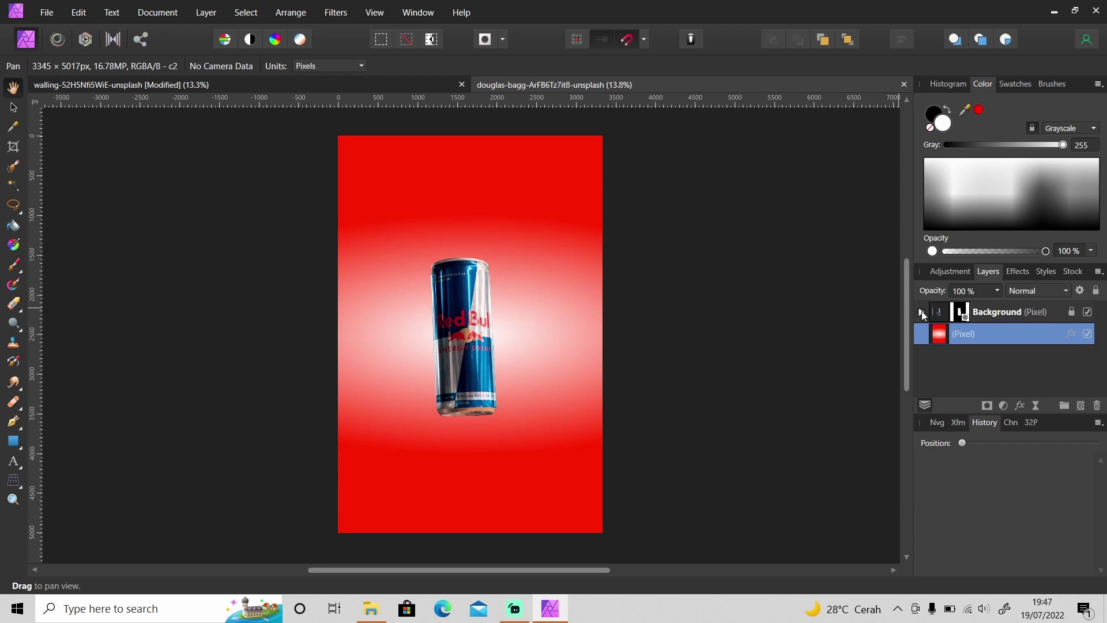
Release the can layer's mask and merge it down into the can
click(922, 312)
right_click(963, 337)
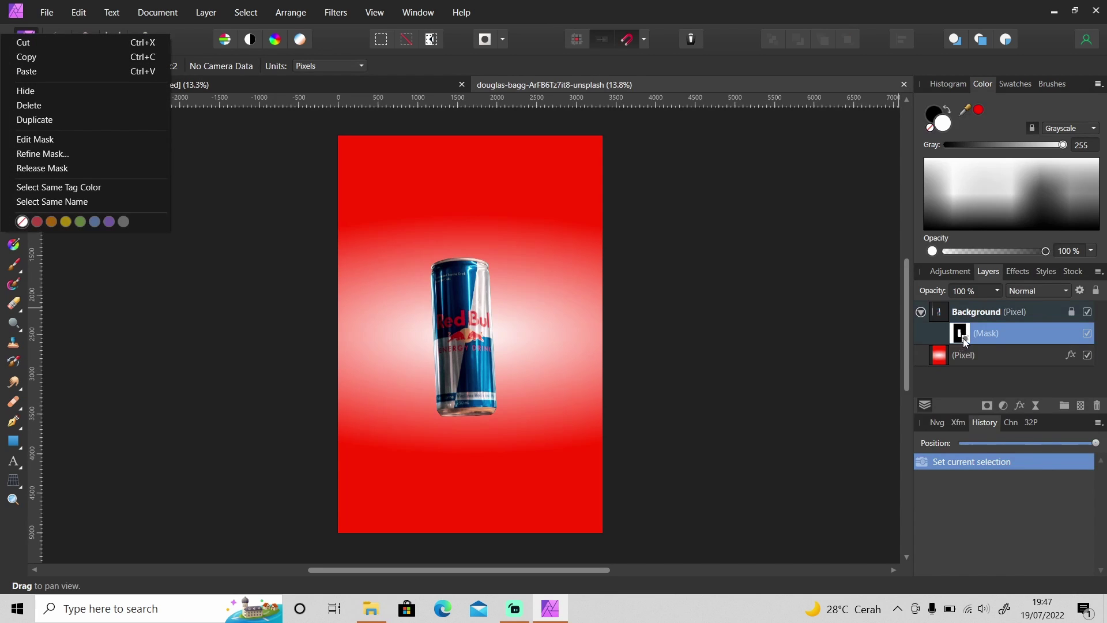
click(28, 168)
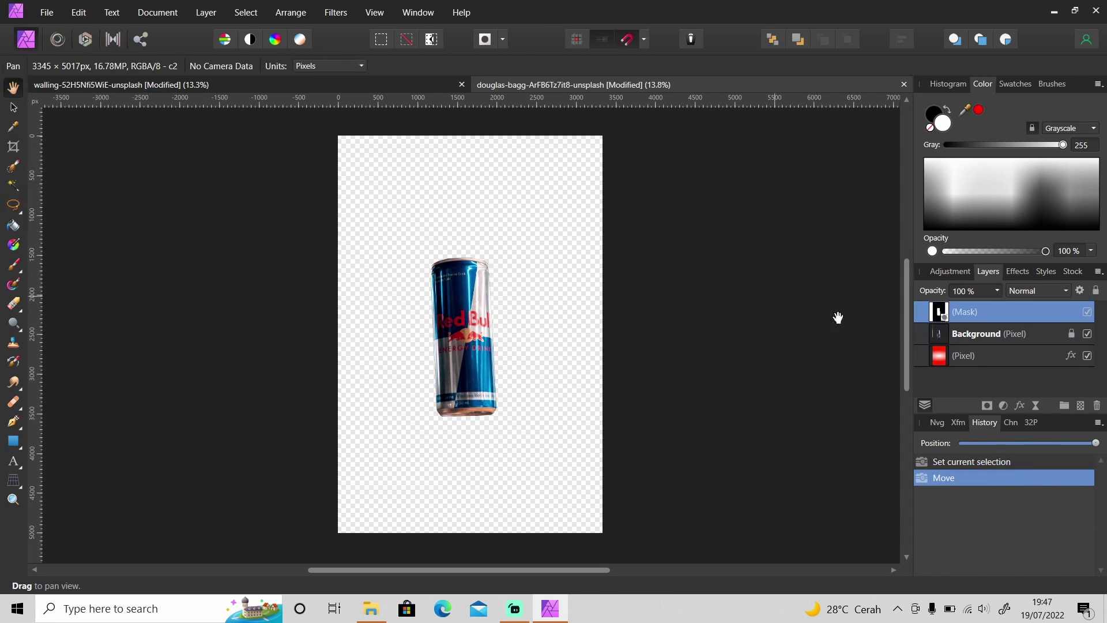
right_click(937, 313)
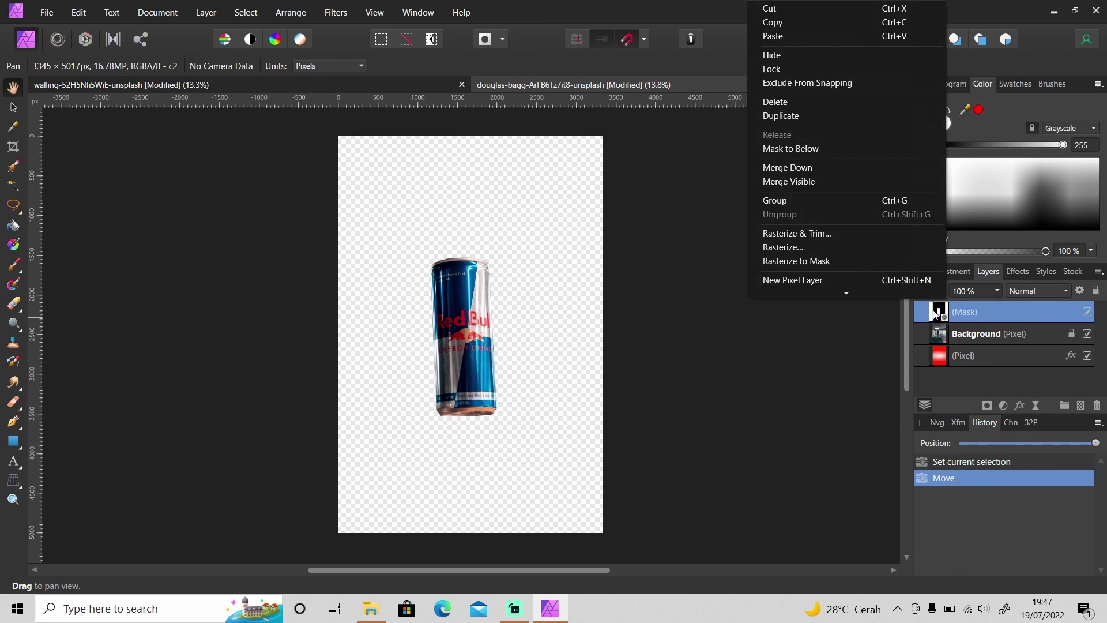
click(833, 168)
Unlock the can layer and move the can higher up the canvas
key(v)
click(760, 347)
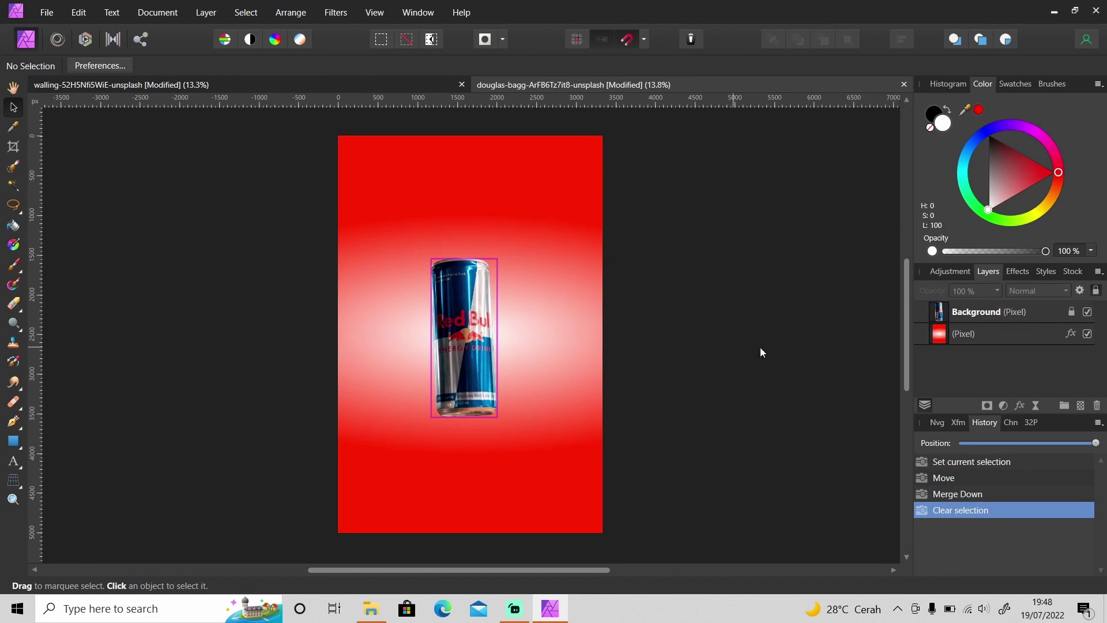
click(1067, 312)
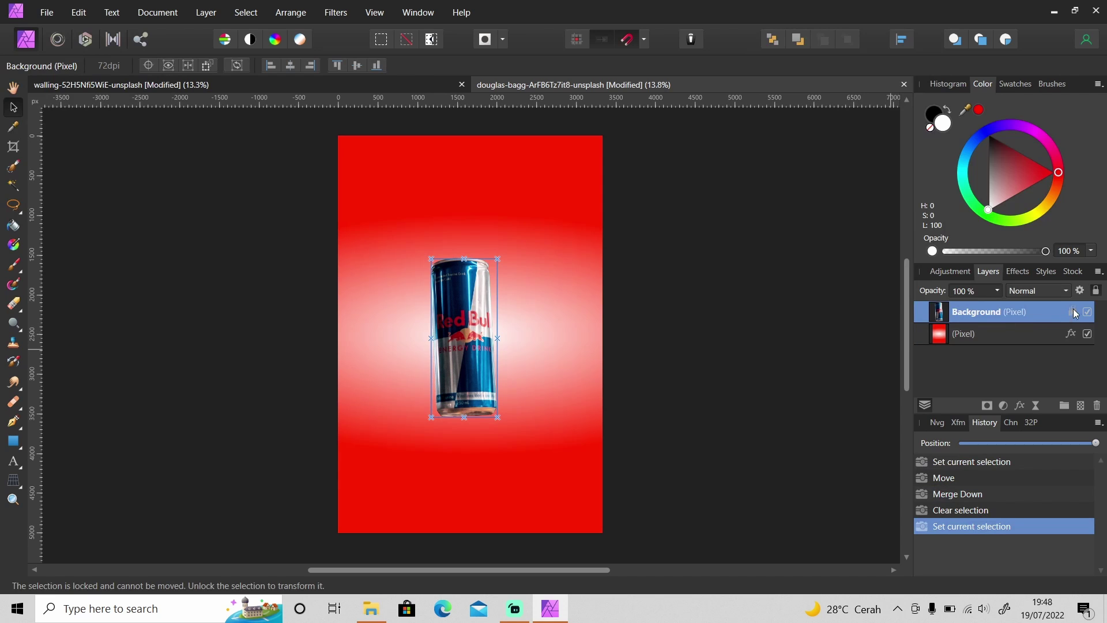
click(1072, 314)
mouse_move(467, 370)
mouse_down()
mouse_move(465, 296)
mouse_move(477, 289)
mouse_up()
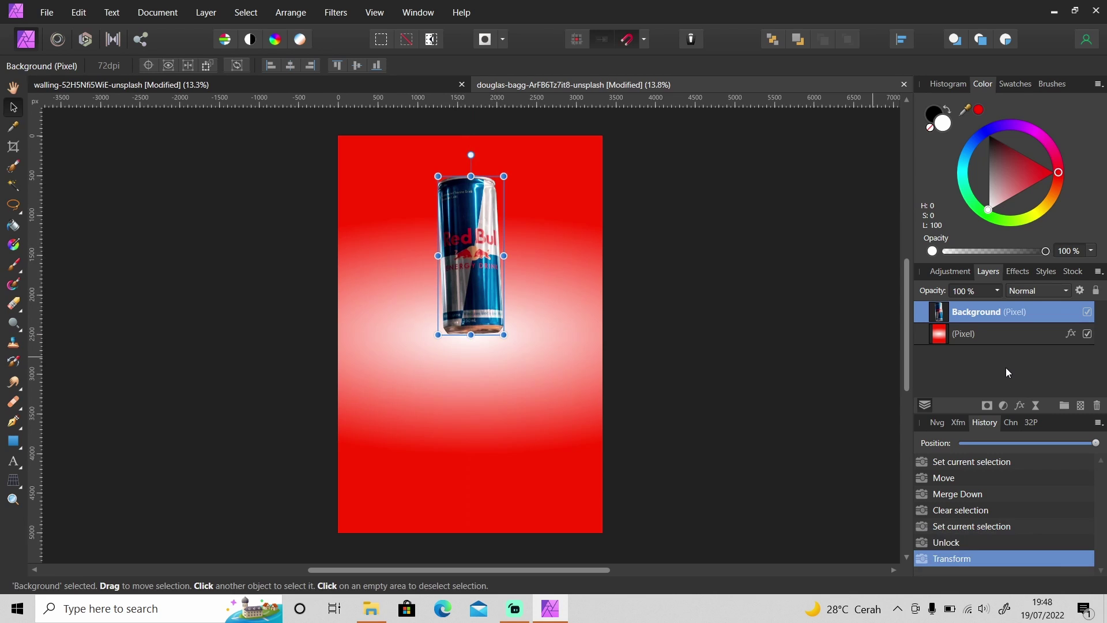
Duplicate the can, flip the copy vertically and place it directly below
key(ctrl+j)
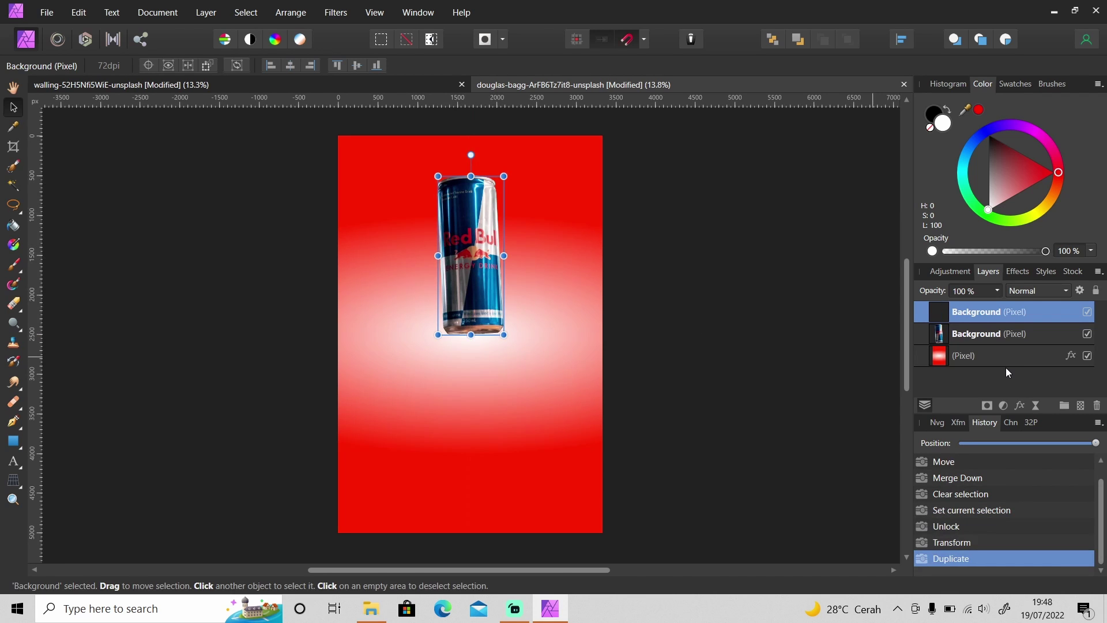
click(286, 17)
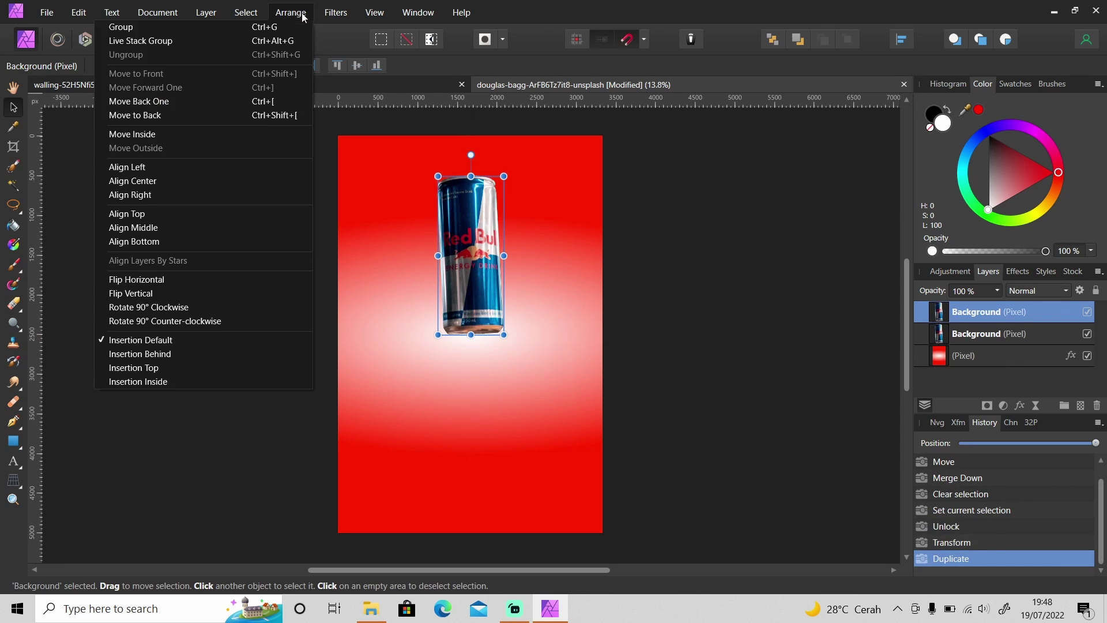
click(241, 291)
drag(441, 291, 478, 425)
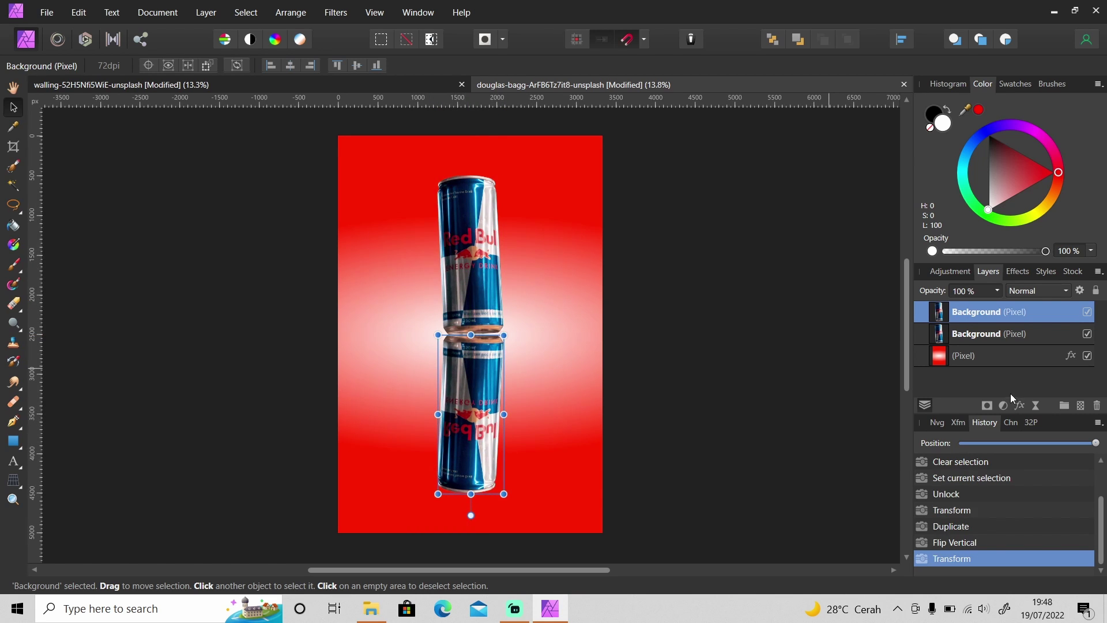
Mask the flipped can copy and draw a gradient fading it out downward
click(987, 406)
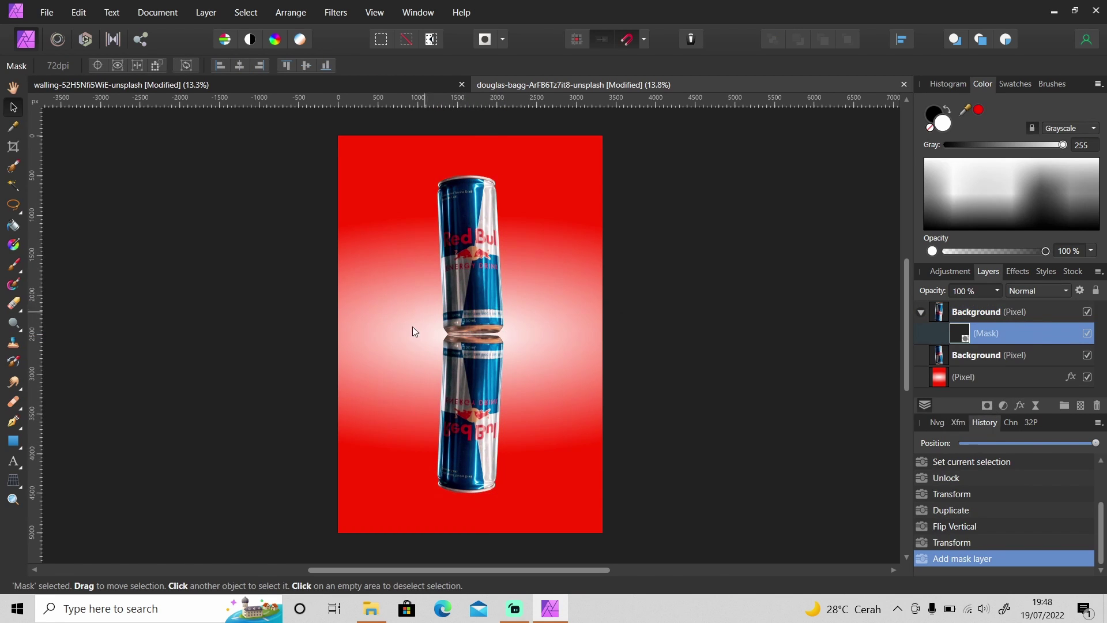
key(g)
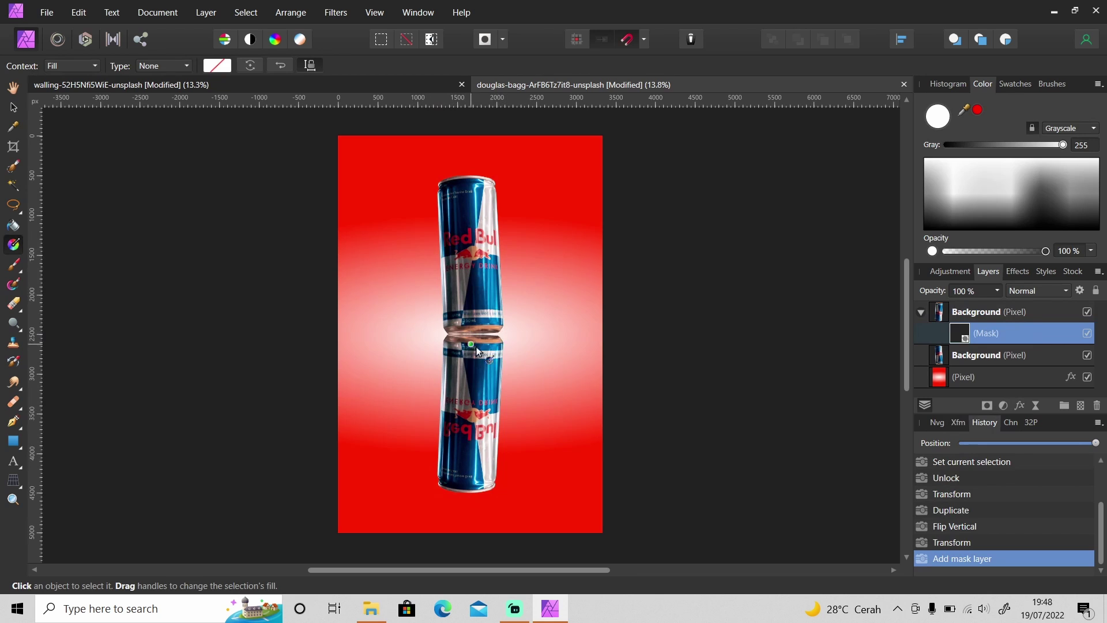
drag(504, 335, 455, 427)
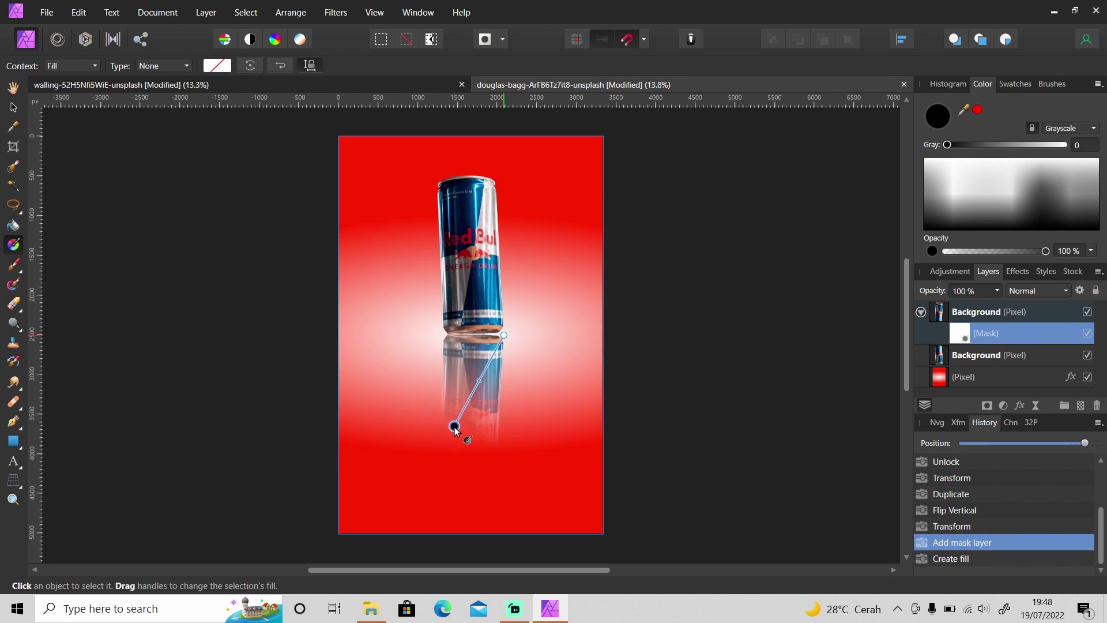
drag(504, 335, 490, 335)
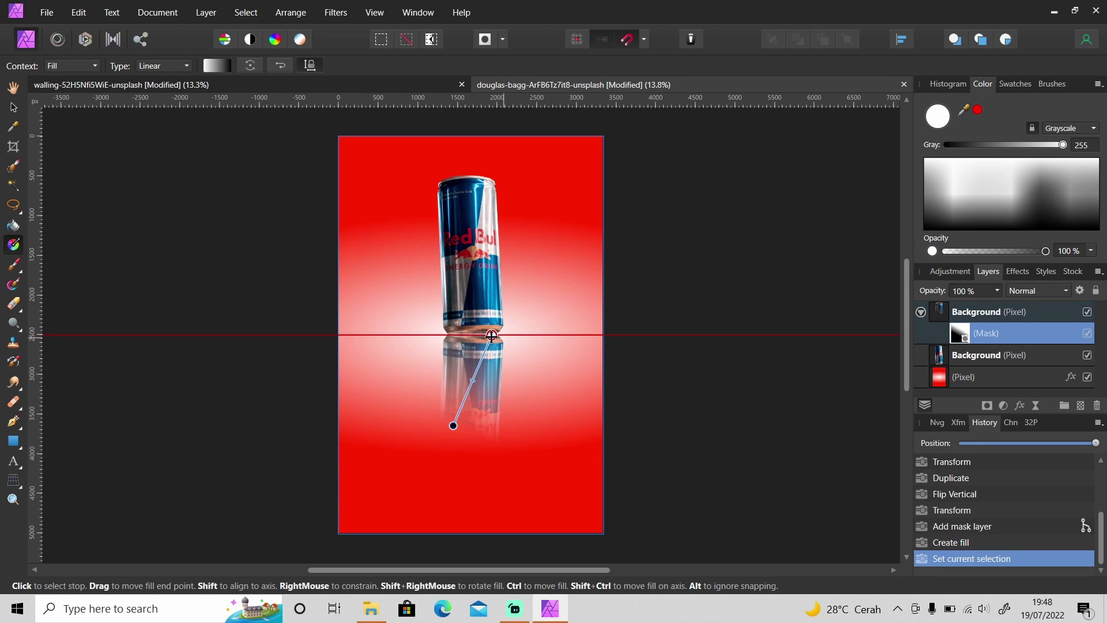
Set the can reflection's opacity to 61% and deselect
click(1000, 312)
click(997, 291)
drag(999, 306, 960, 312)
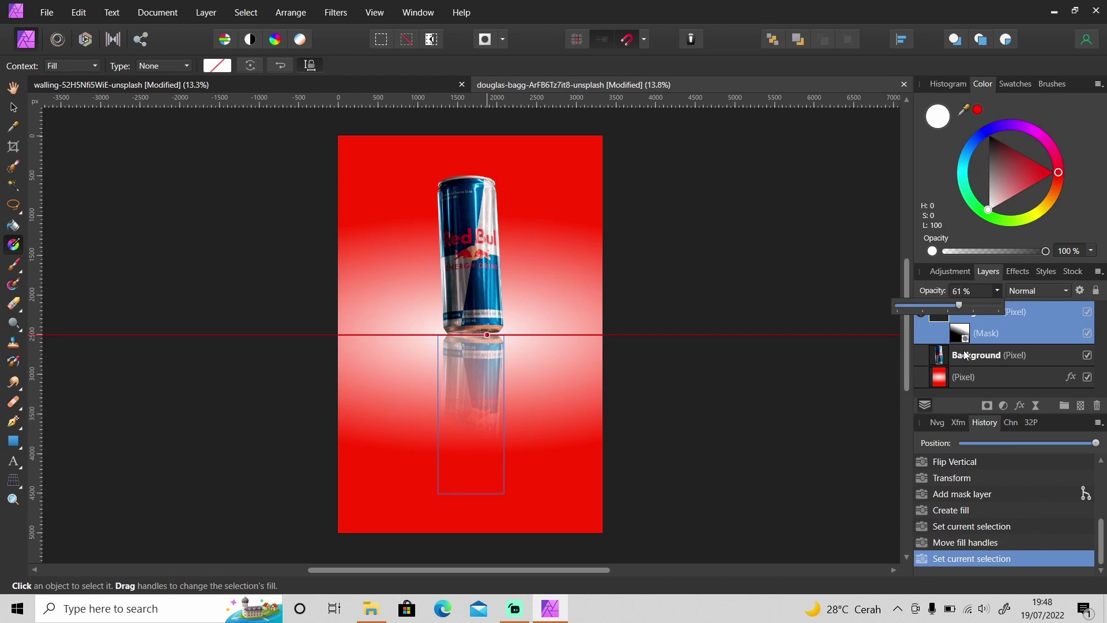
click(874, 393)
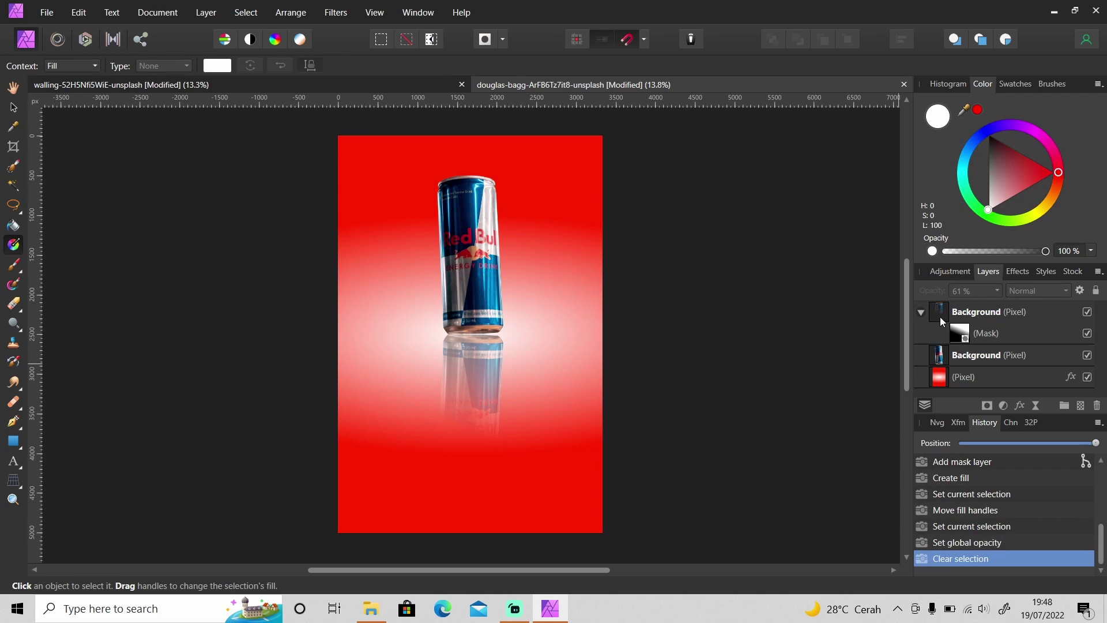
click(921, 315)
key(v)
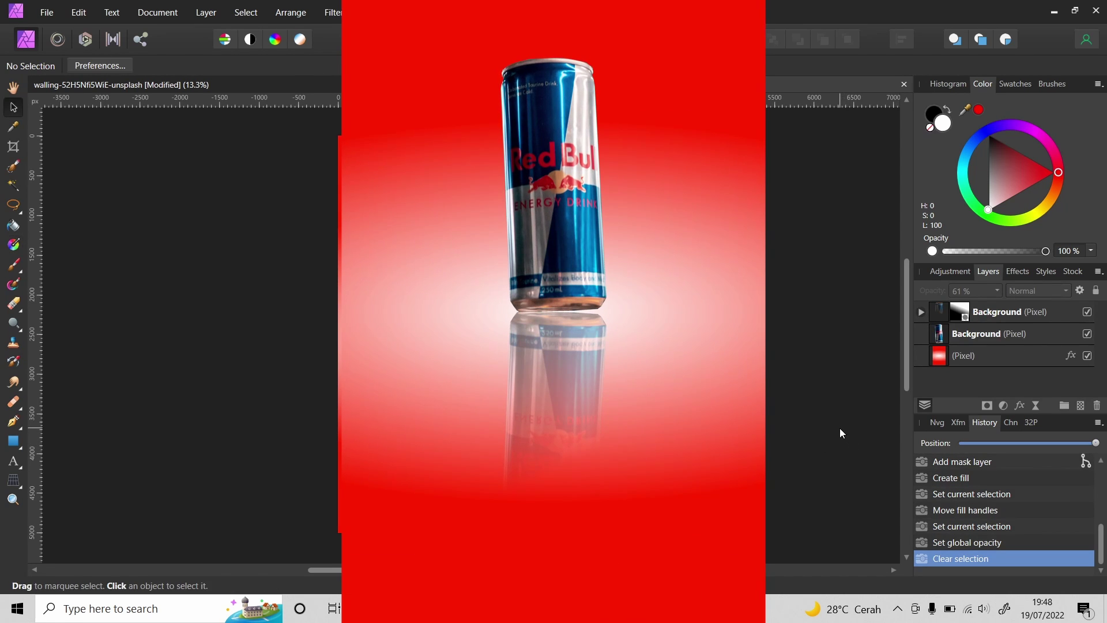